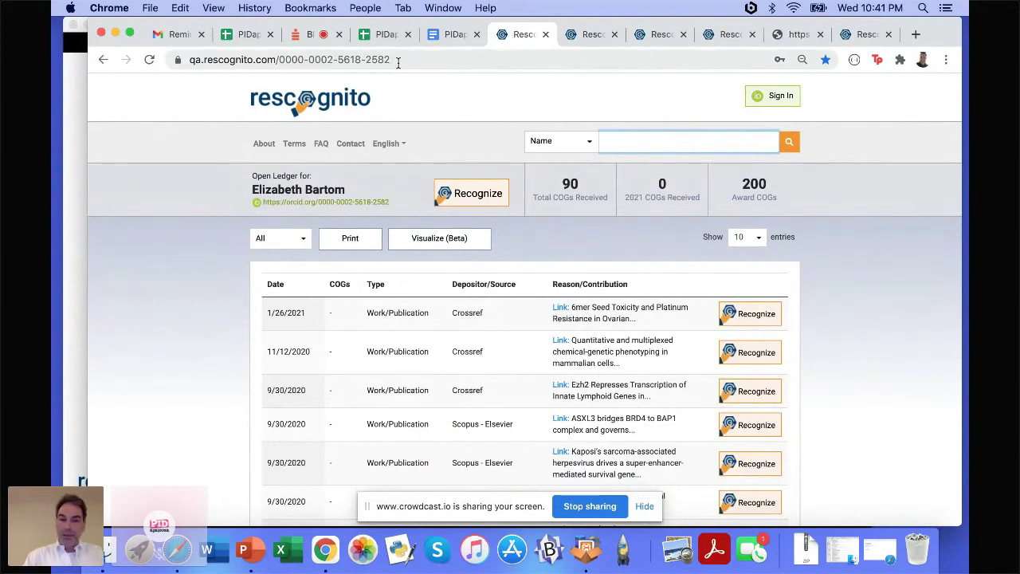
Start a recognition for the researcher whose open ledger is shown and sign in through ORCID with the prefilled credentials.
{"action": "left_click_drag", "start_coordinate": [389, 59], "coordinate": [282, 61]}
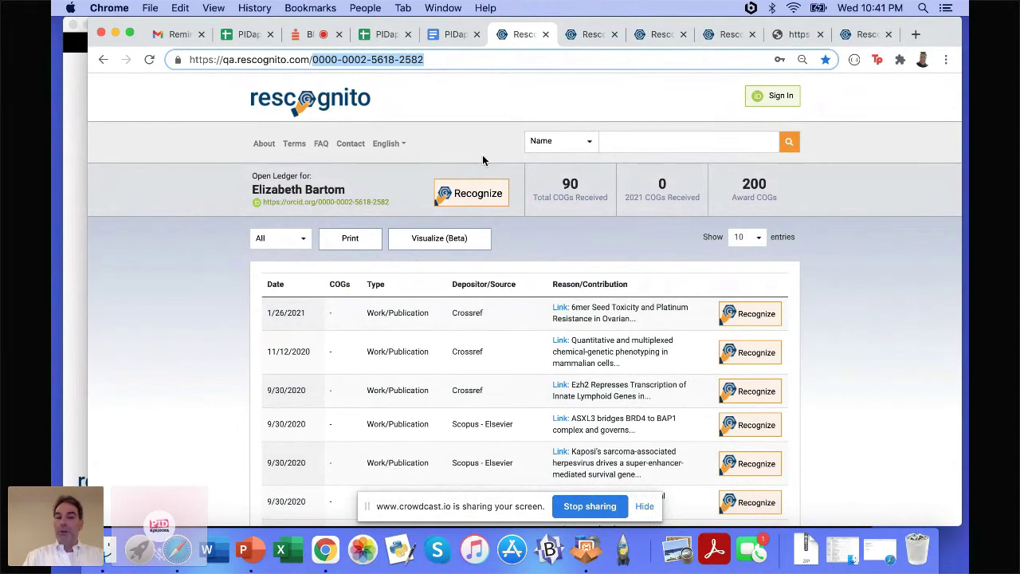
{"action": "left_click", "coordinate": [475, 199]}
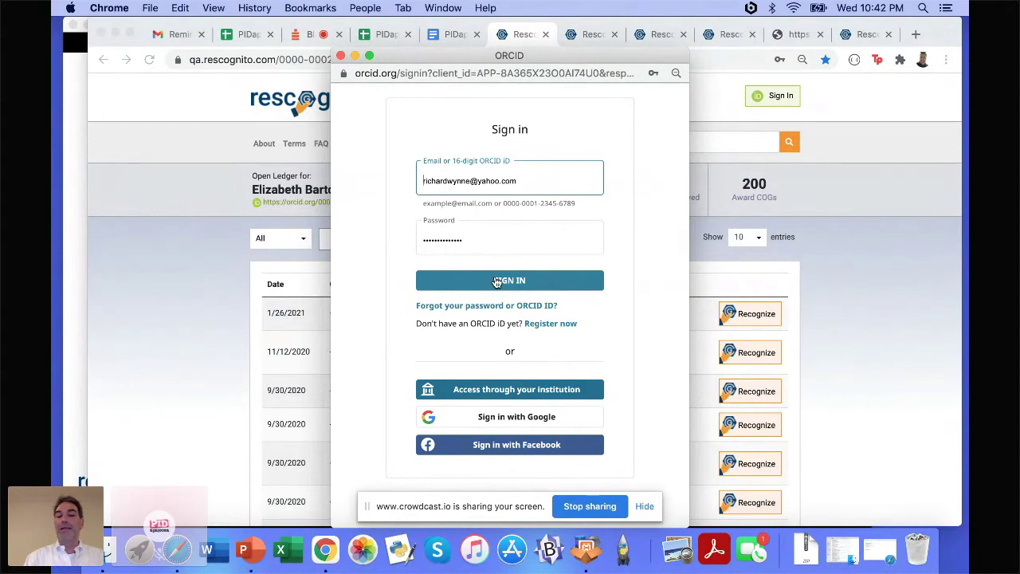
{"action": "left_click", "coordinate": [497, 282]}
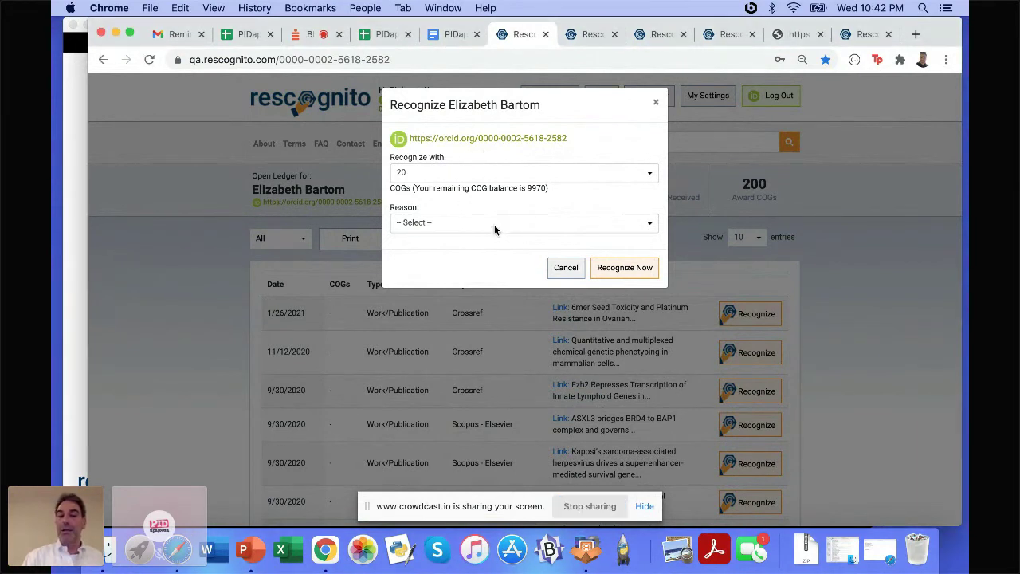
Recognize the researcher with 20 COGs, giving Citizen science as the reason.
{"action": "left_click", "coordinate": [646, 226]}
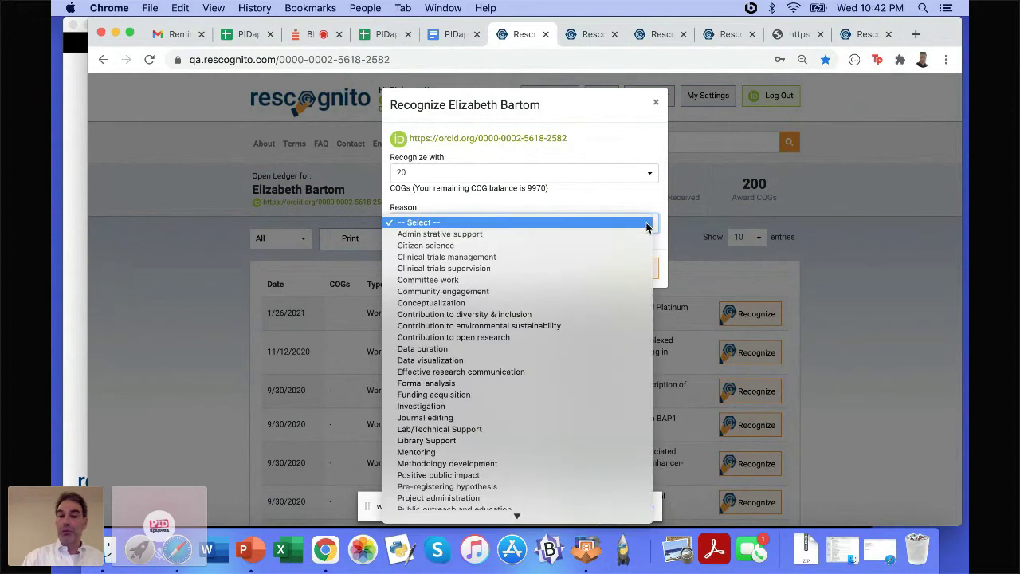
{"action": "left_click", "coordinate": [548, 245]}
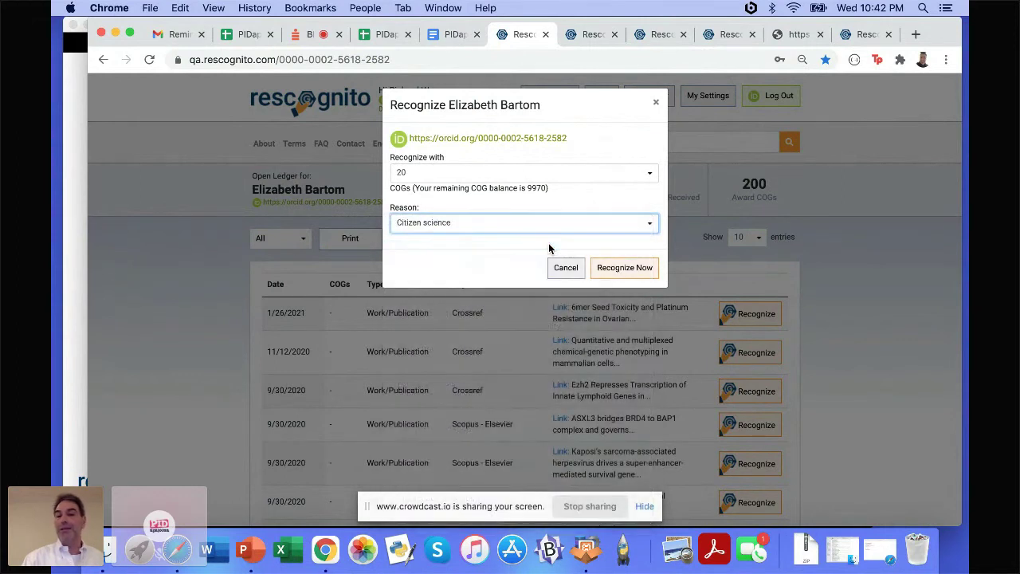
{"action": "left_click", "coordinate": [614, 269]}
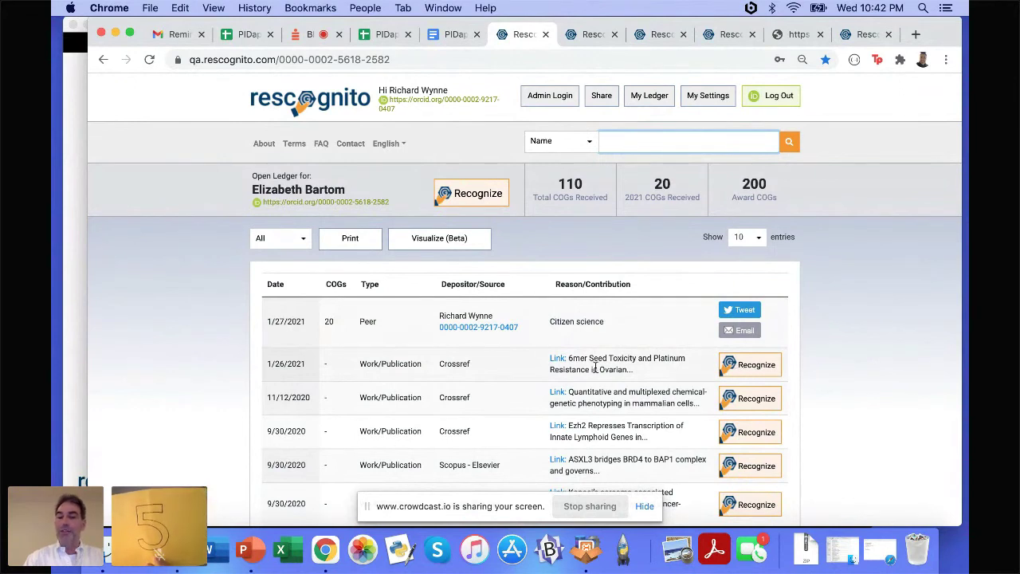
Open the recognition page for "6mer Seed Toxicity and Platinum Resistance in Ovarian Cancer" and review its contributor checklist.
{"action": "left_click", "coordinate": [753, 365]}
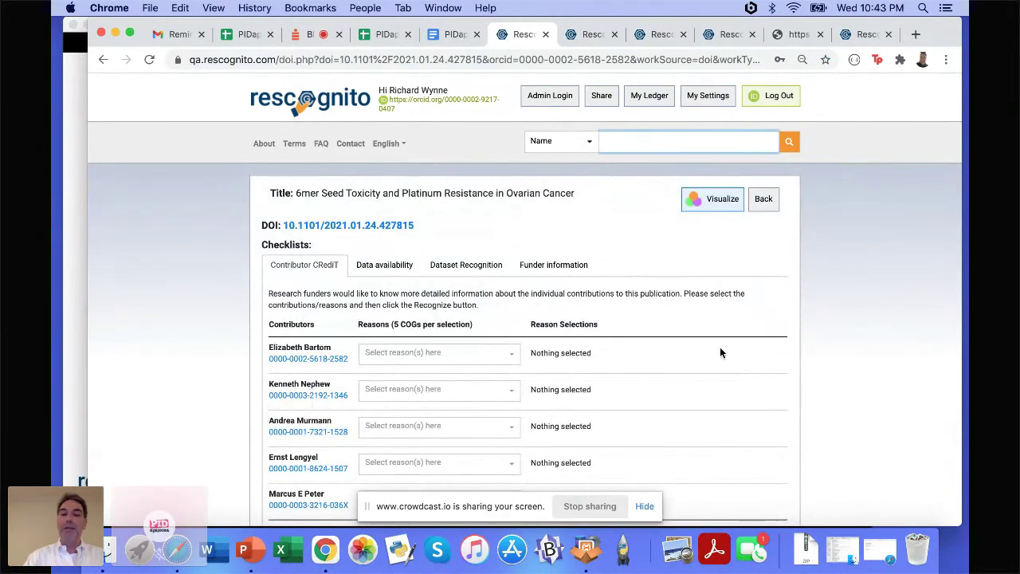
{"action": "scroll", "coordinate": [720, 347], "scroll_direction": "down", "scroll_amount": 3}
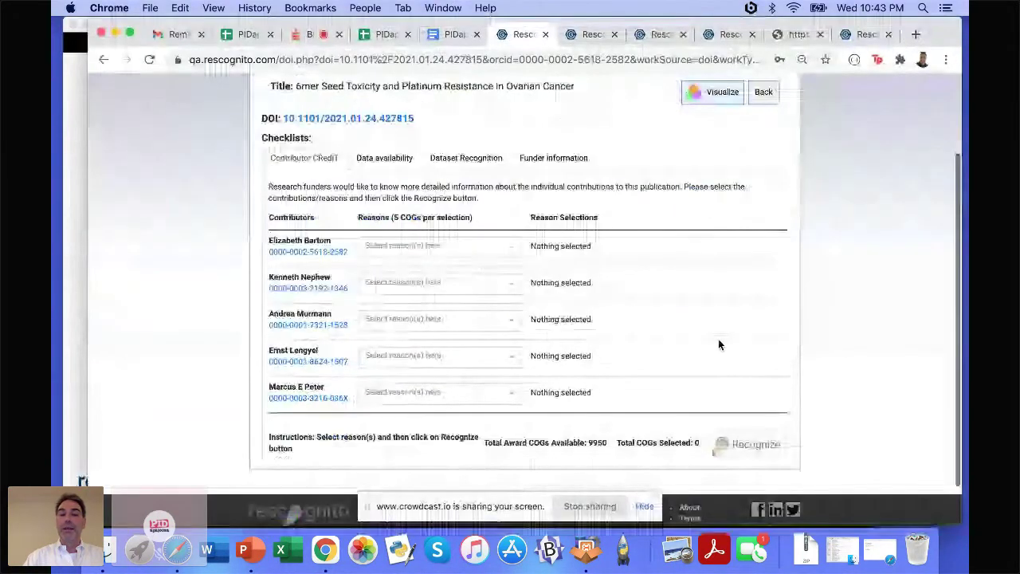
{"action": "scroll", "coordinate": [718, 344], "scroll_direction": "down", "scroll_amount": 2}
{"action": "scroll", "coordinate": [517, 255], "scroll_direction": "up", "scroll_amount": 2}
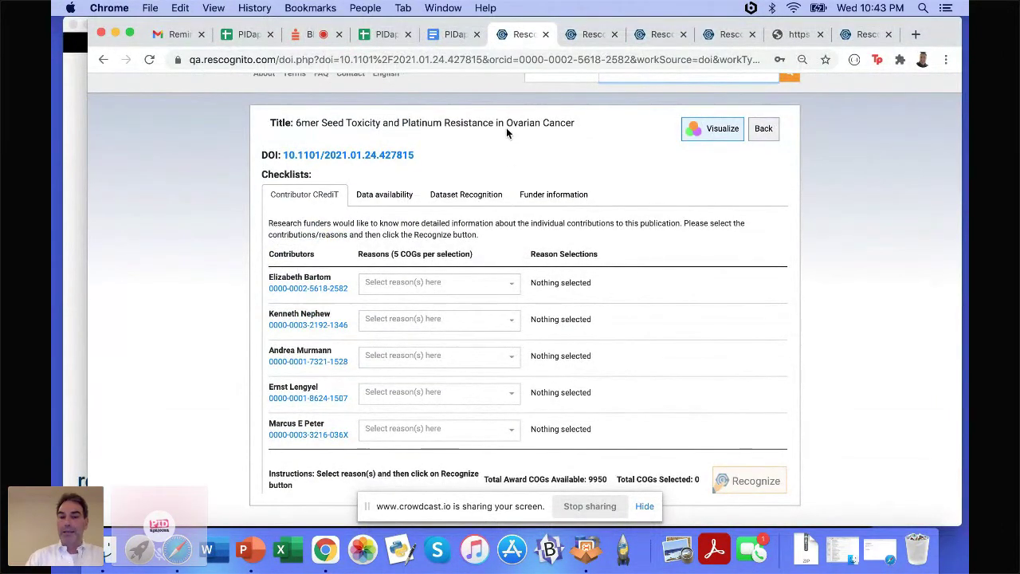
In the next Rescognito tab, load the publication page directly from the address qa.rescognito.com/10.1101/2021.01.24.427815.
{"action": "left_click", "coordinate": [594, 34]}
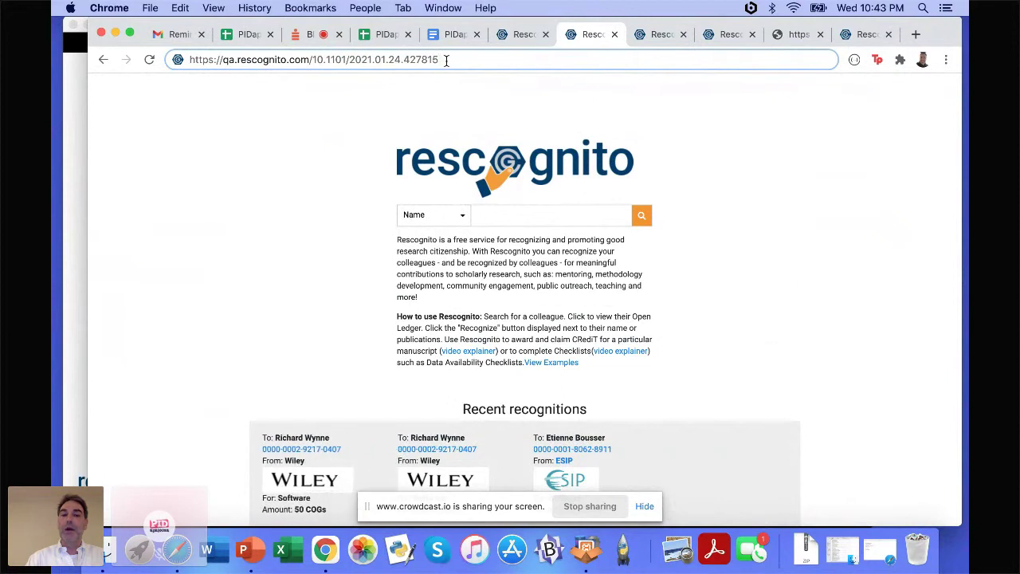
{"action": "key", "text": "Return"}
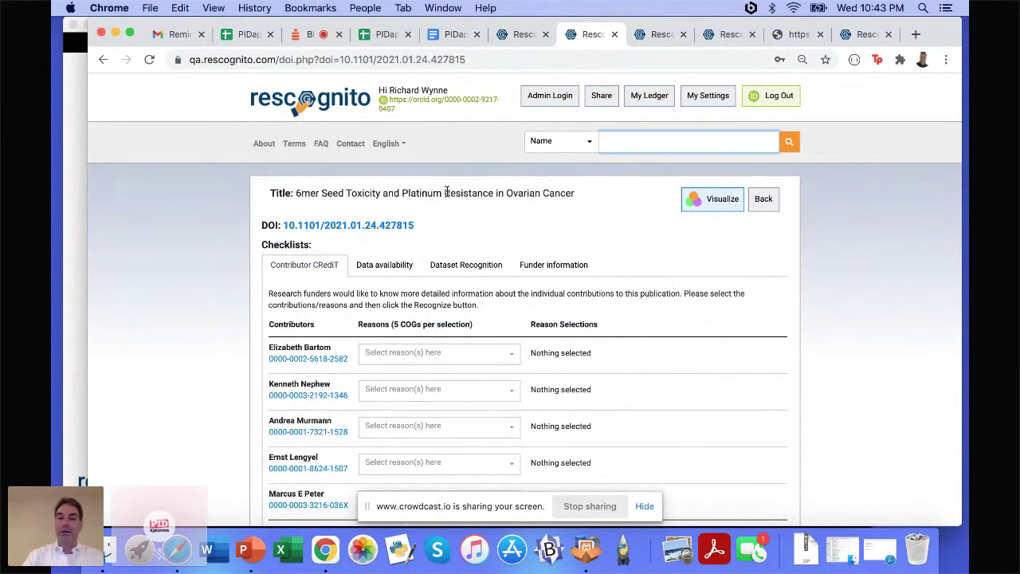
Select Formal analysis and Funding acquisition as the reasons for the first contributor in the Contributor CRediT checklist.
{"action": "scroll", "coordinate": [466, 271], "scroll_direction": "down", "scroll_amount": 1}
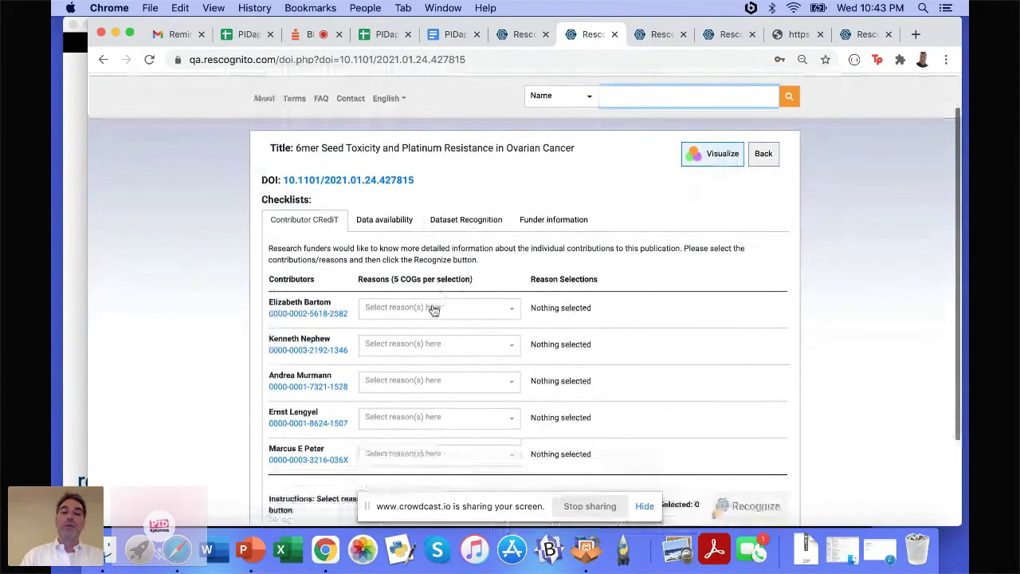
{"action": "left_click", "coordinate": [429, 310]}
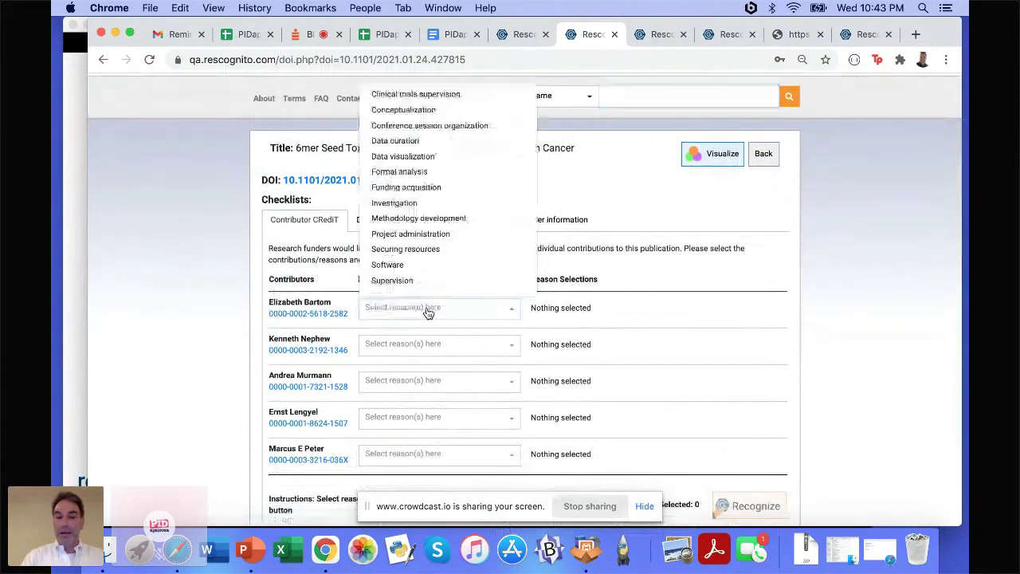
{"action": "left_click", "coordinate": [408, 174]}
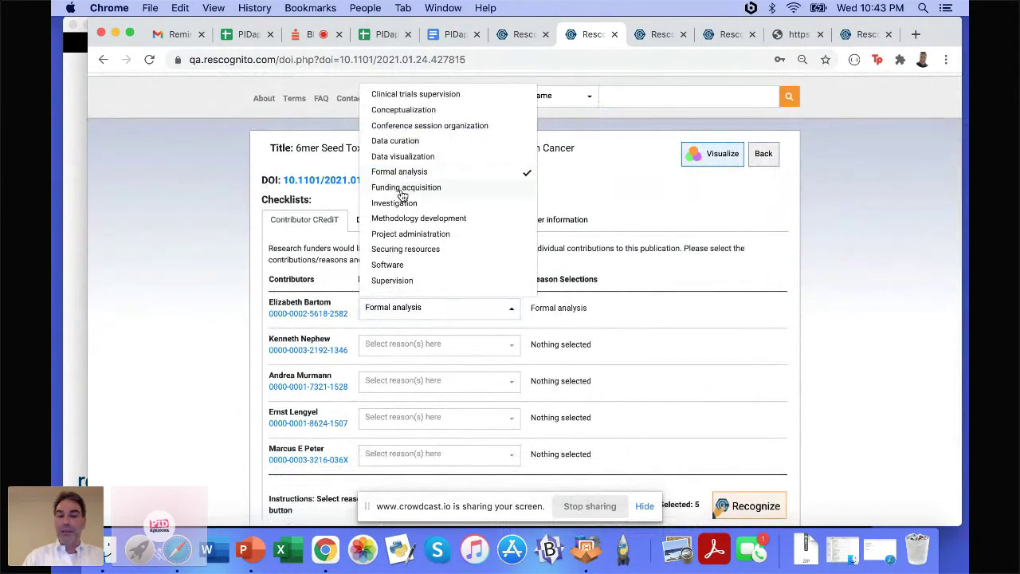
{"action": "left_click", "coordinate": [404, 189]}
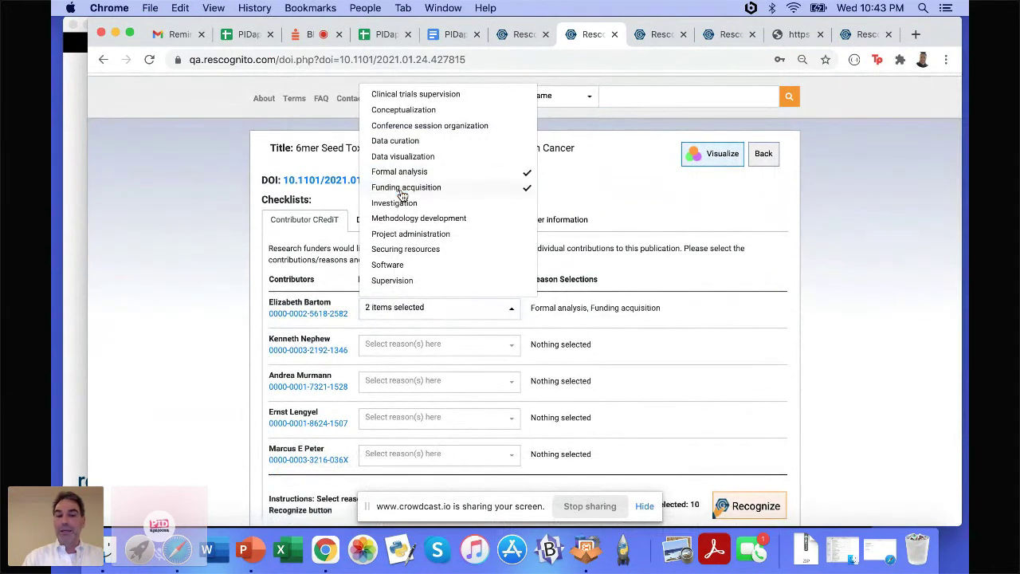
{"action": "left_click", "coordinate": [247, 323]}
Select Investigation and Securing resources as the reasons for the second contributor.
{"action": "left_click", "coordinate": [433, 350]}
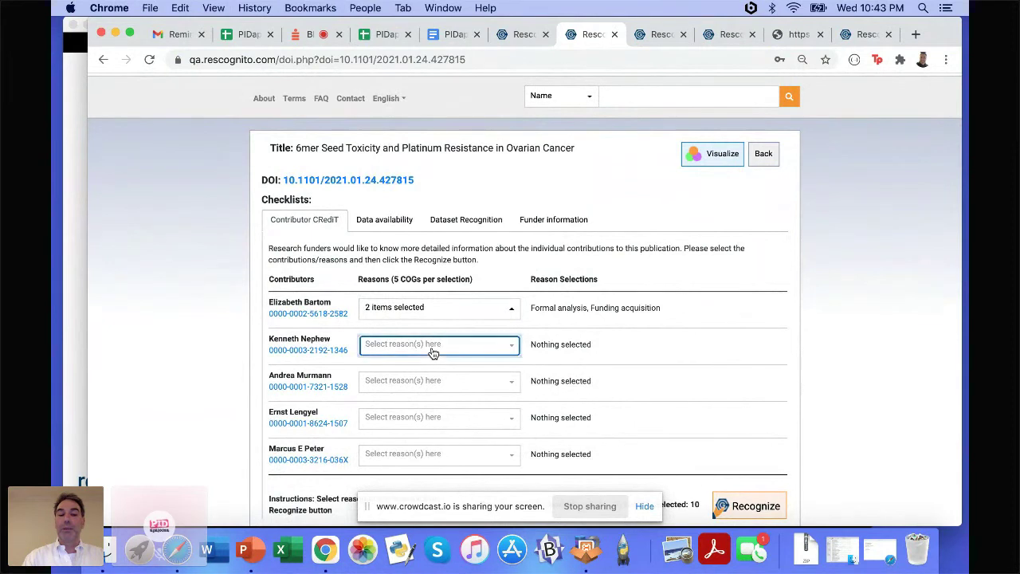
{"action": "left_click", "coordinate": [422, 249]}
{"action": "left_click", "coordinate": [420, 204]}
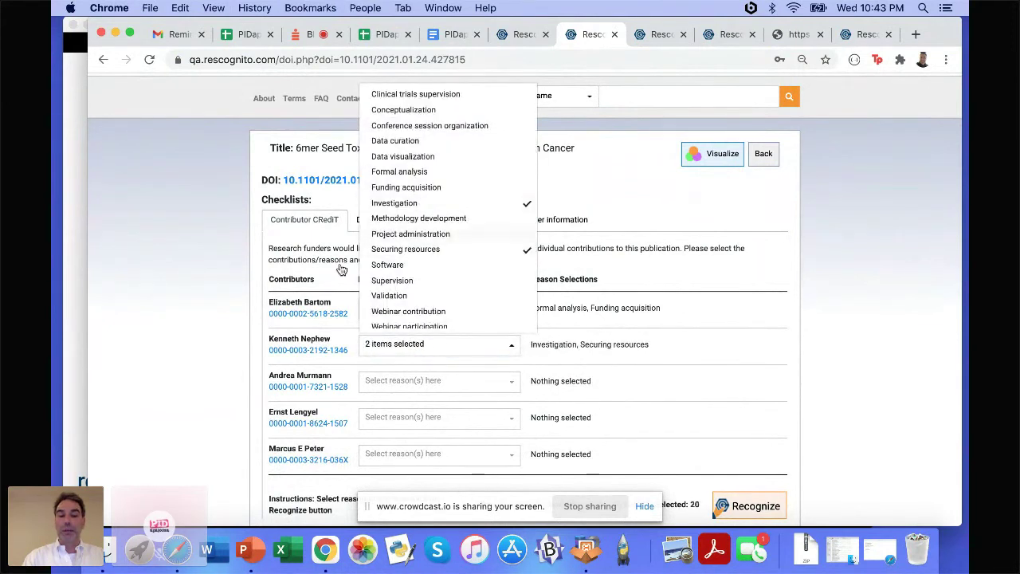
{"action": "left_click", "coordinate": [181, 346]}
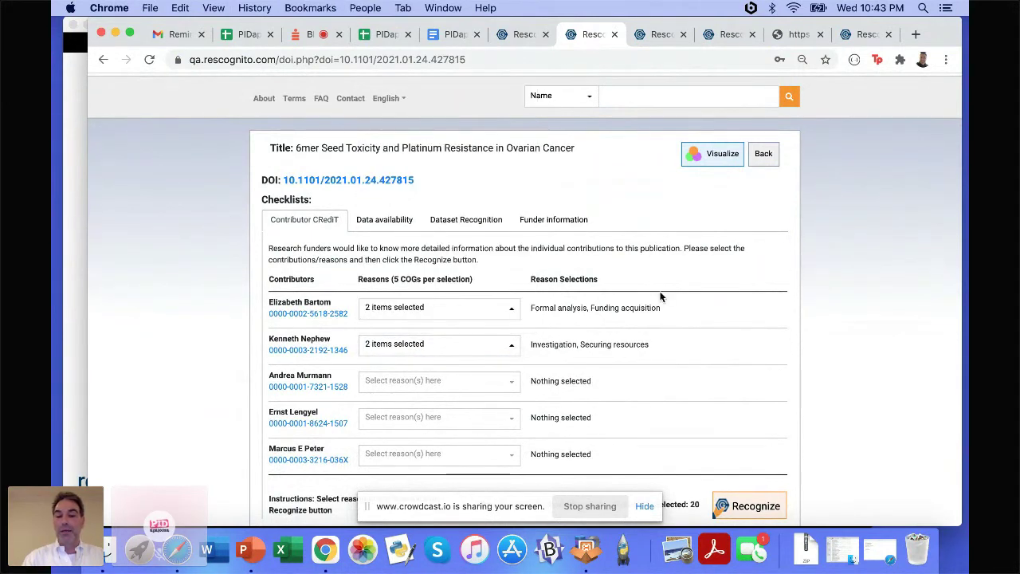
Submit the contributor recognitions for the publication and confirm them.
{"action": "scroll", "coordinate": [660, 296], "scroll_direction": "down", "scroll_amount": 2}
{"action": "scroll", "coordinate": [660, 297], "scroll_direction": "down", "scroll_amount": 2}
{"action": "left_click", "coordinate": [754, 409]}
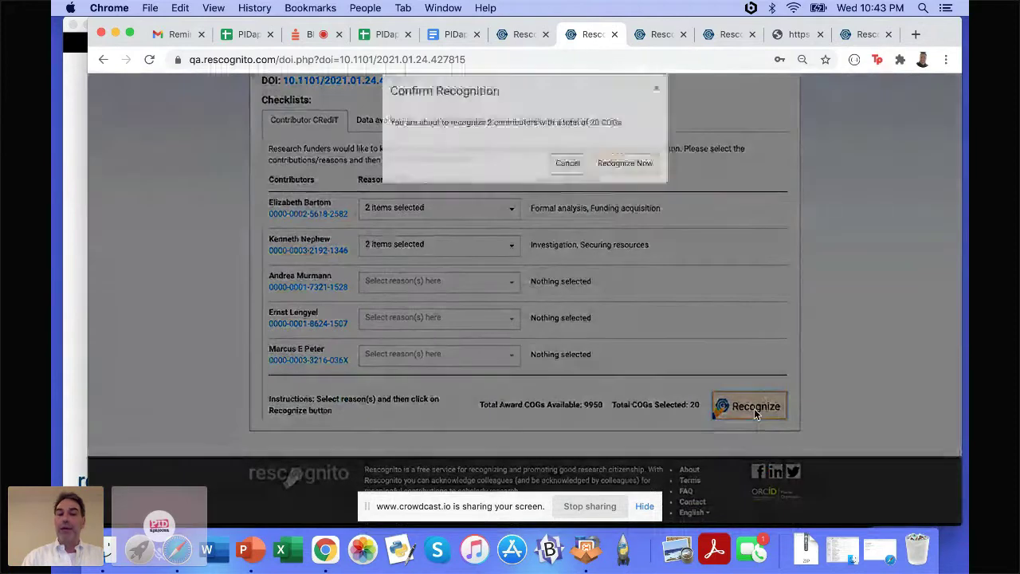
{"action": "left_click", "coordinate": [625, 177]}
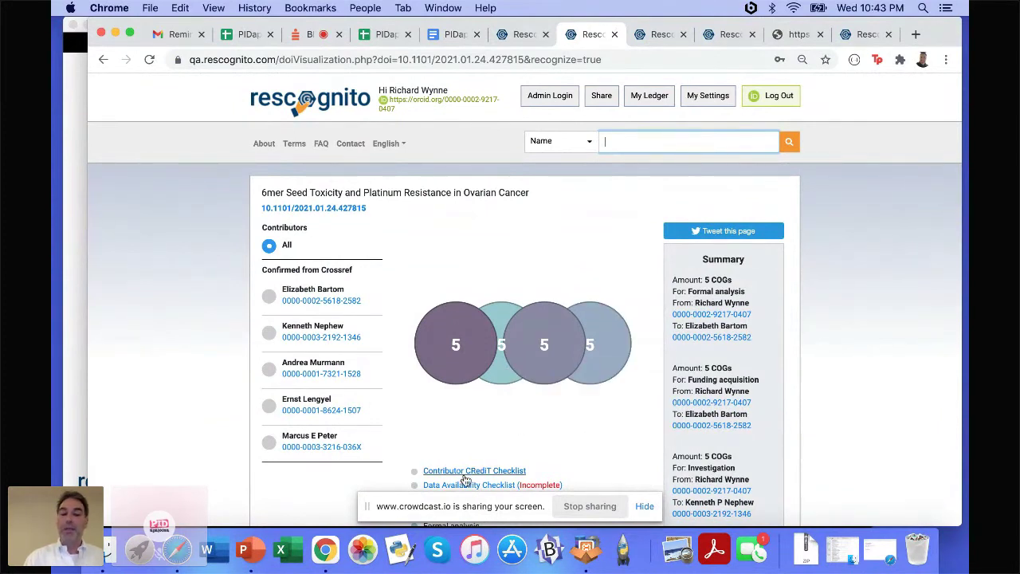
Open the publication's Data Availability Checklist and choose the option stating that the datasets are available in the following links.
{"action": "scroll", "coordinate": [485, 420], "scroll_direction": "down", "scroll_amount": 2}
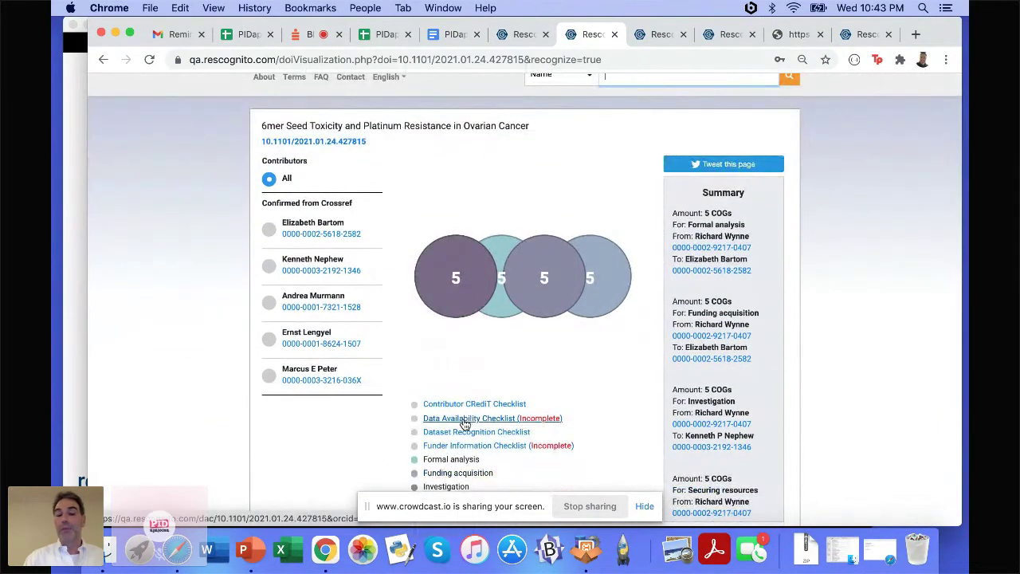
{"action": "left_click", "coordinate": [465, 422]}
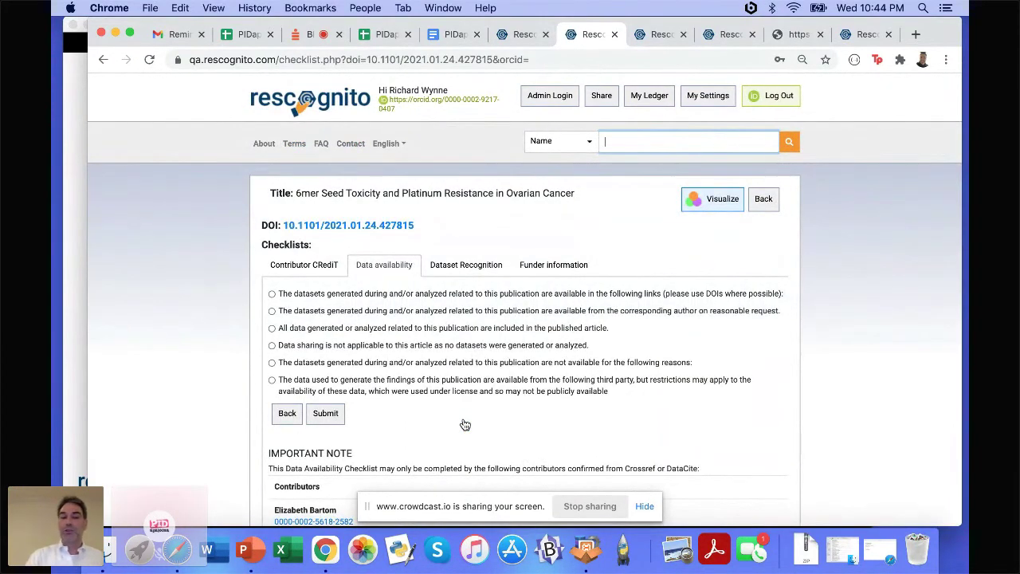
{"action": "scroll", "coordinate": [465, 425], "scroll_direction": "down", "scroll_amount": 1}
{"action": "scroll", "coordinate": [465, 425], "scroll_direction": "down", "scroll_amount": 3}
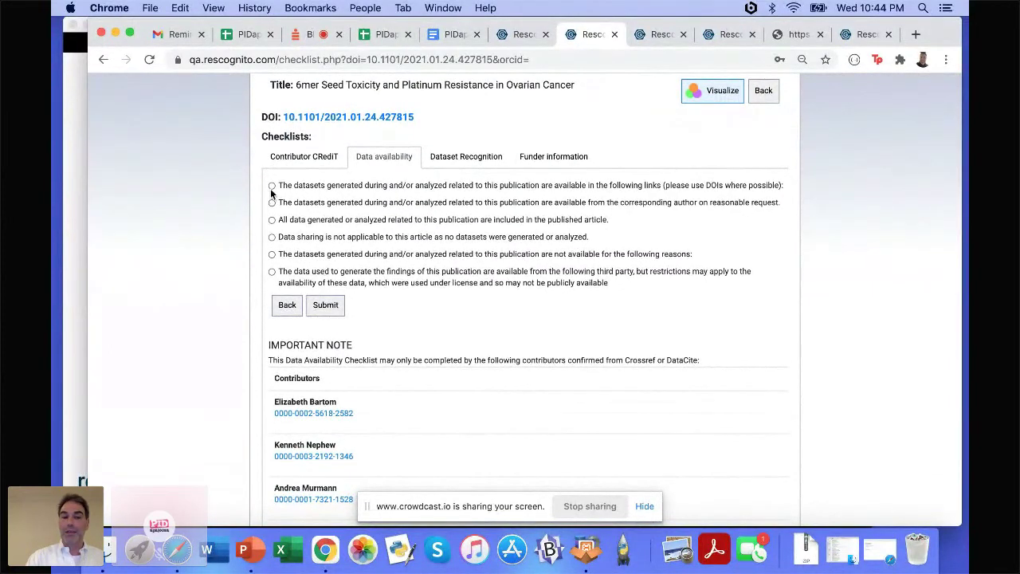
{"action": "left_click", "coordinate": [272, 185]}
{"action": "scroll", "coordinate": [243, 289], "scroll_direction": "down", "scroll_amount": 2}
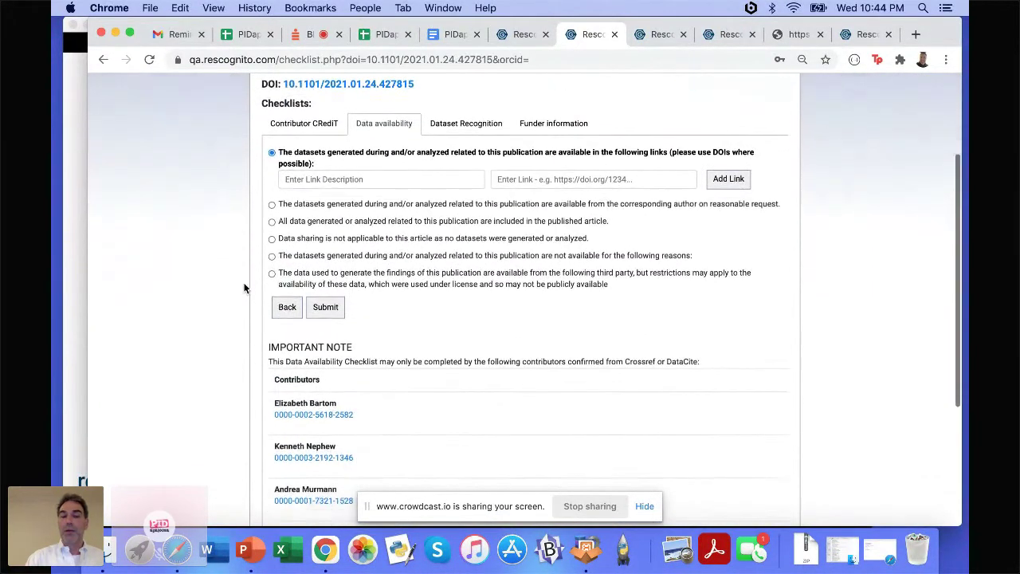
{"action": "scroll", "coordinate": [379, 376], "scroll_direction": "down", "scroll_amount": 2}
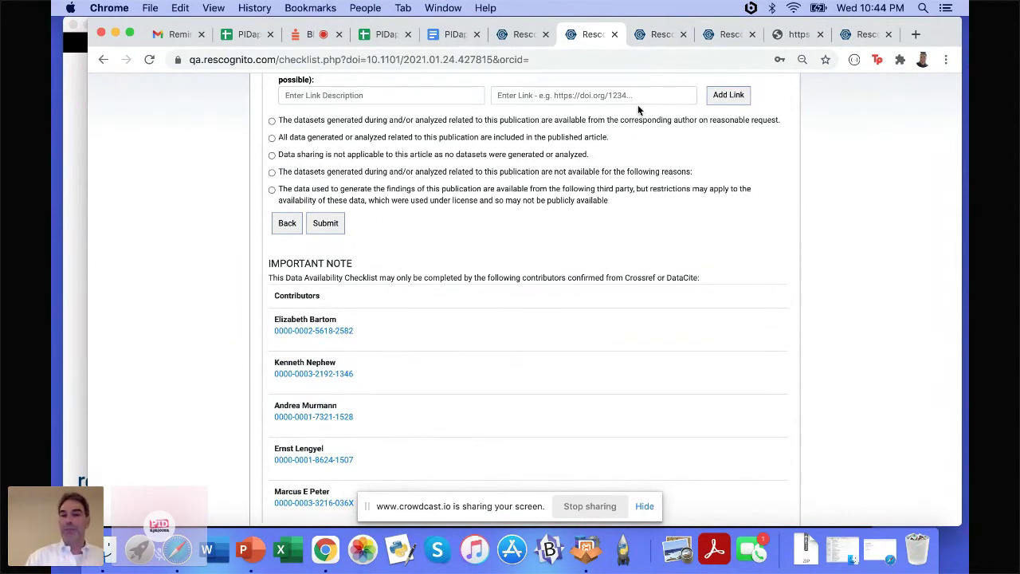
Switch to the open ledger in the next Rescognito tab, visualize it, and reposition the central person node in the network graph.
{"action": "left_click", "coordinate": [663, 40]}
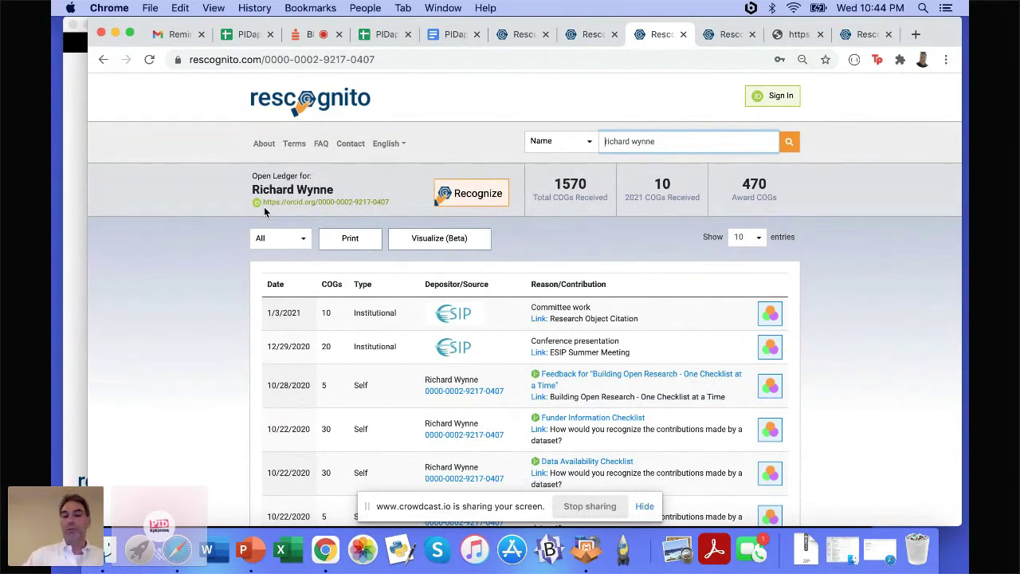
{"action": "left_click", "coordinate": [447, 241]}
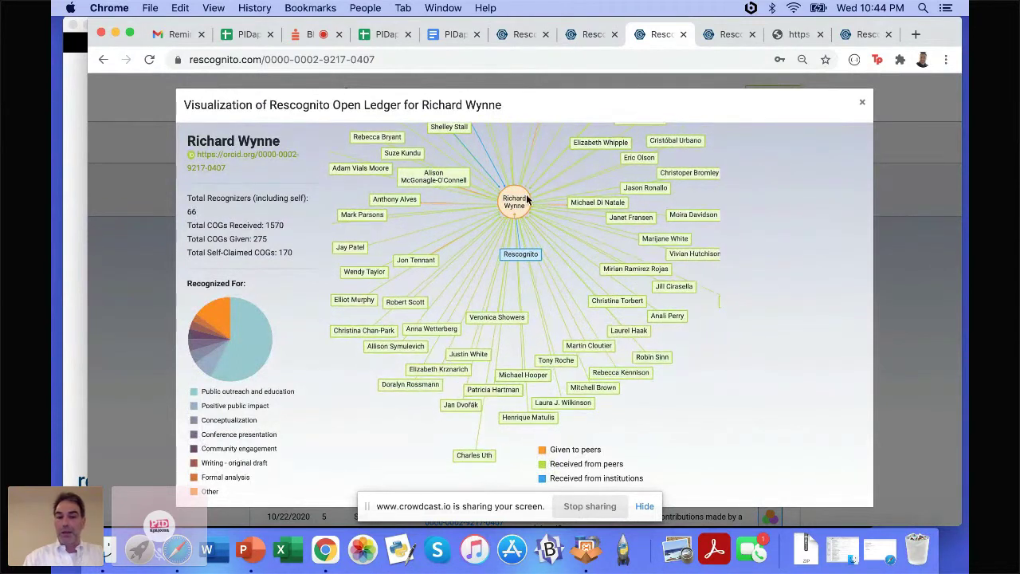
{"action": "left_click_drag", "start_coordinate": [527, 199], "coordinate": [510, 289]}
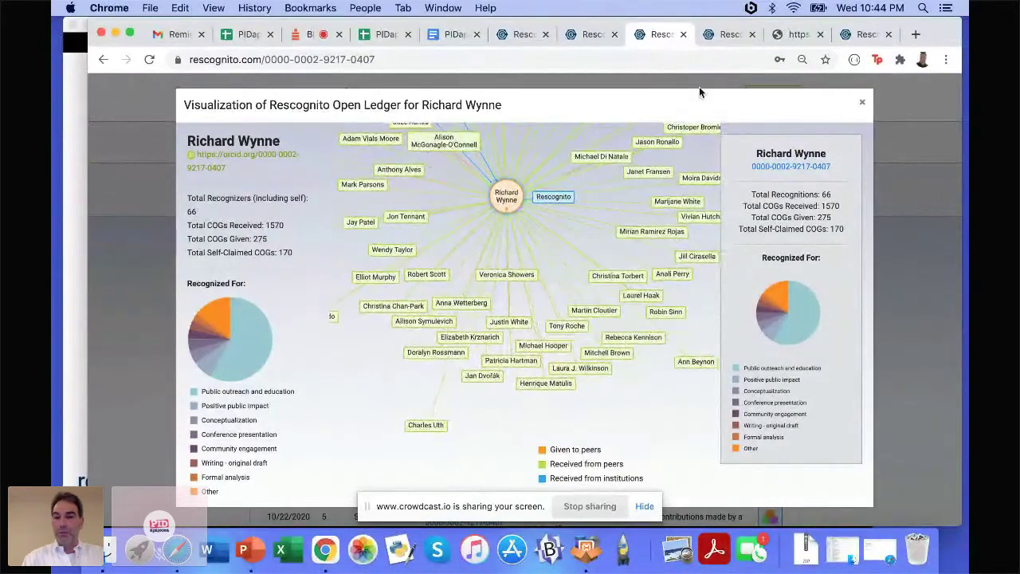
Switch to the ESIP institutional recognition page, look over its recognized people, and visualize the recognition reasons.
{"action": "left_click", "coordinate": [718, 36]}
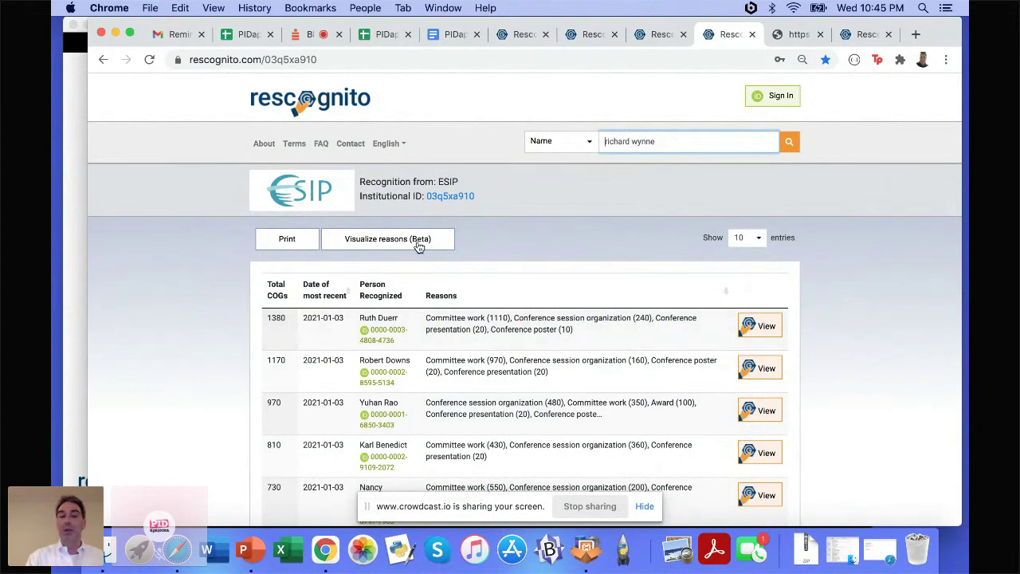
{"action": "scroll", "coordinate": [506, 311], "scroll_direction": "down", "scroll_amount": 2}
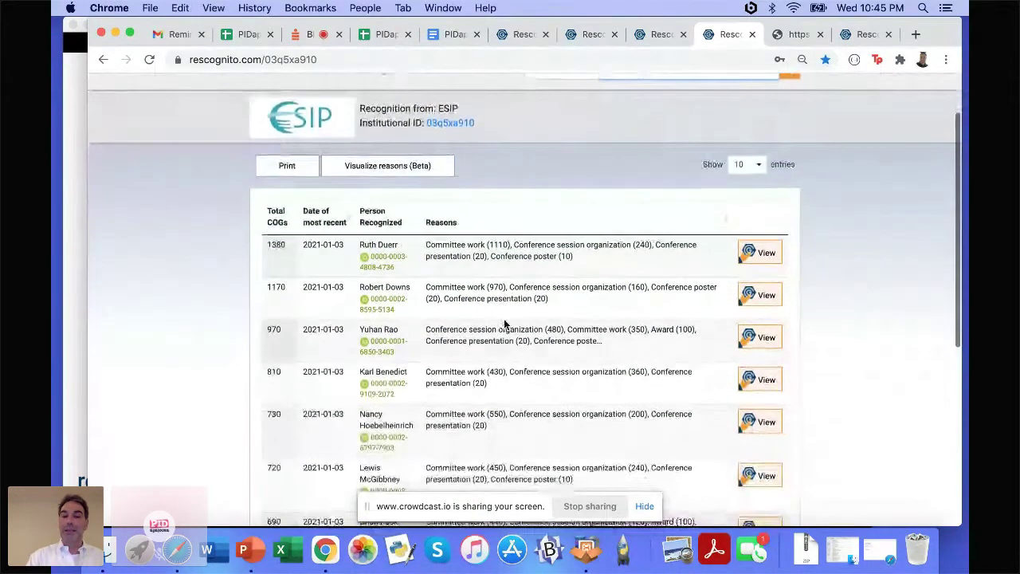
{"action": "left_click", "coordinate": [377, 167]}
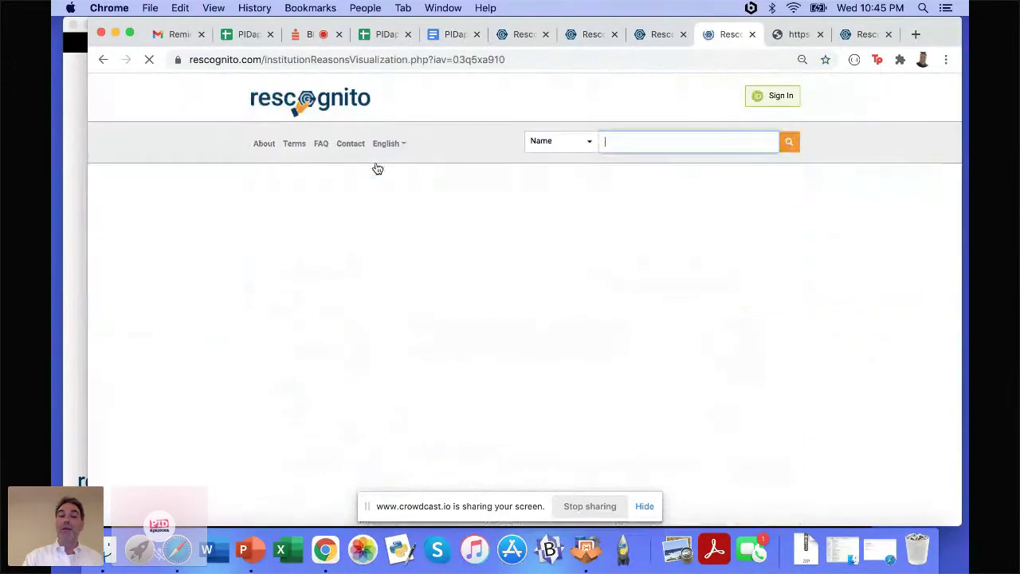
{"action": "mouse_move", "coordinate": [540, 283]}
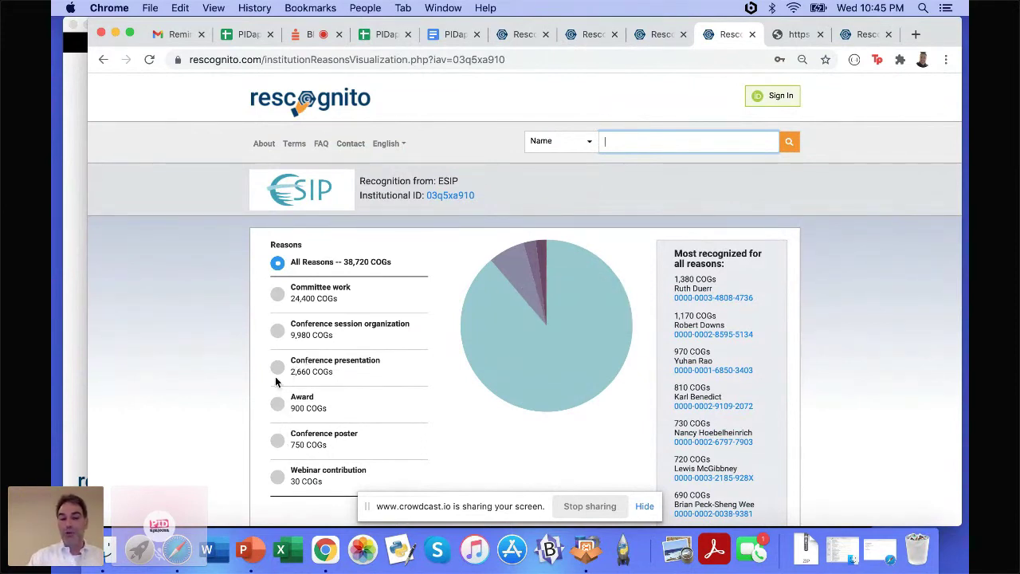
Filter the ESIP visualization to the Award reason and open the ledger of the first person listed.
{"action": "left_click", "coordinate": [276, 403]}
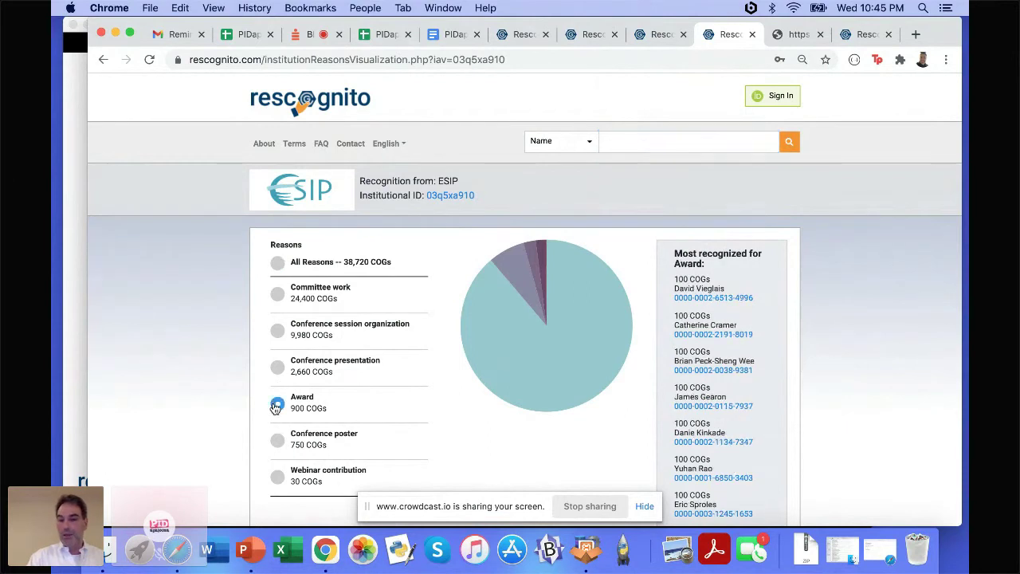
{"action": "left_click", "coordinate": [693, 299]}
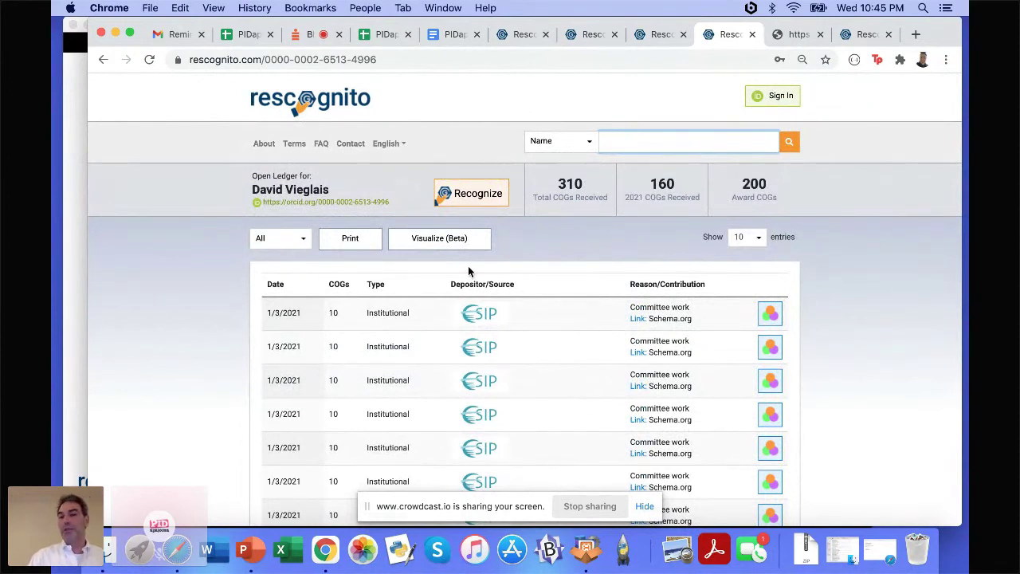
Switch to the browser tab with the getOrcidCOGs API response to view the recognition data as JSON.
{"action": "left_click", "coordinate": [795, 36]}
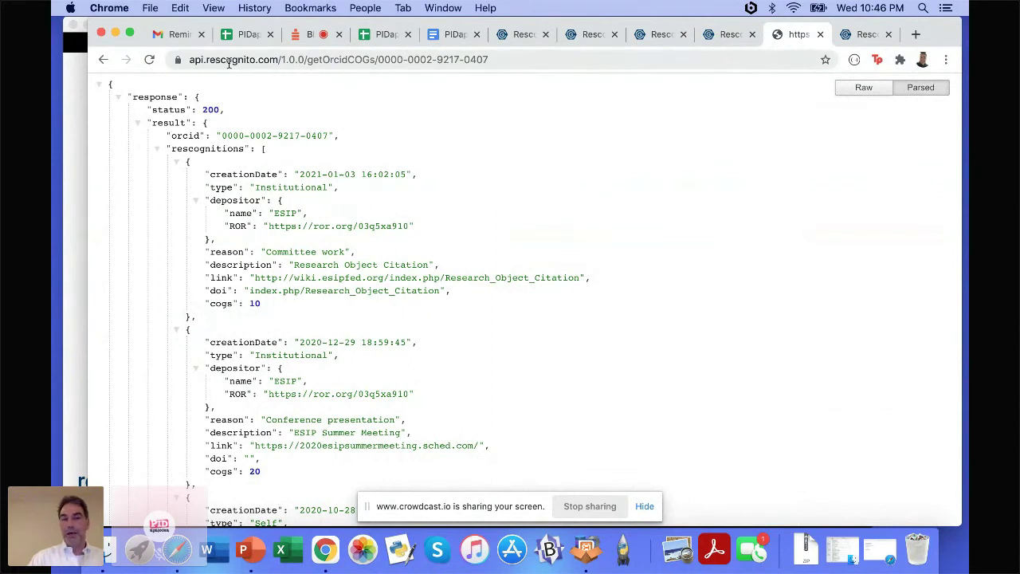
Highlight the ORCID iD at the end of the getOrcidCOGs request address and look over the returned recognition entries.
{"action": "left_click", "coordinate": [495, 61]}
{"action": "left_click", "coordinate": [496, 61]}
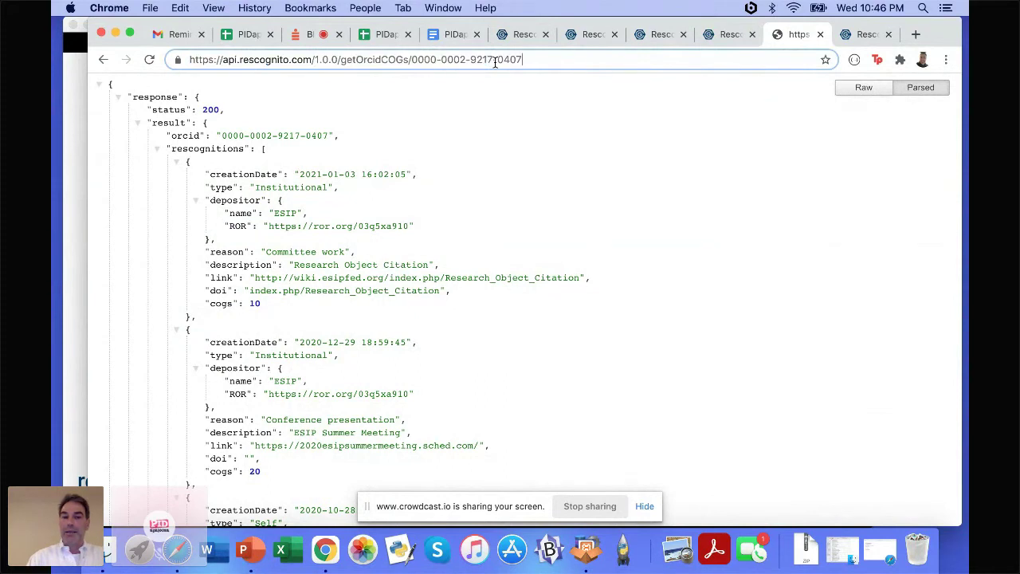
{"action": "left_click_drag", "start_coordinate": [520, 59], "coordinate": [406, 63]}
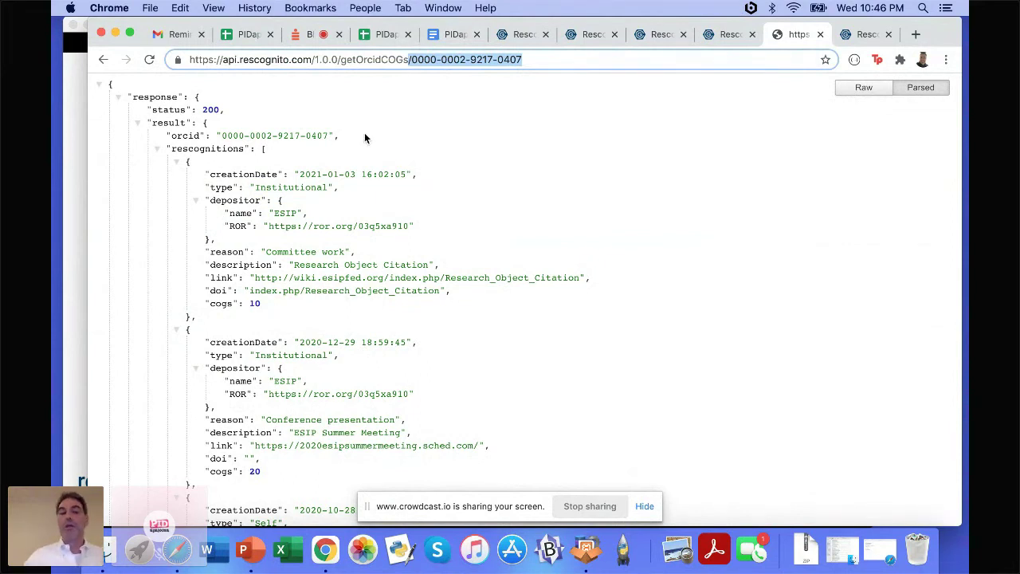
{"action": "scroll", "coordinate": [433, 232], "scroll_direction": "down", "scroll_amount": 1}
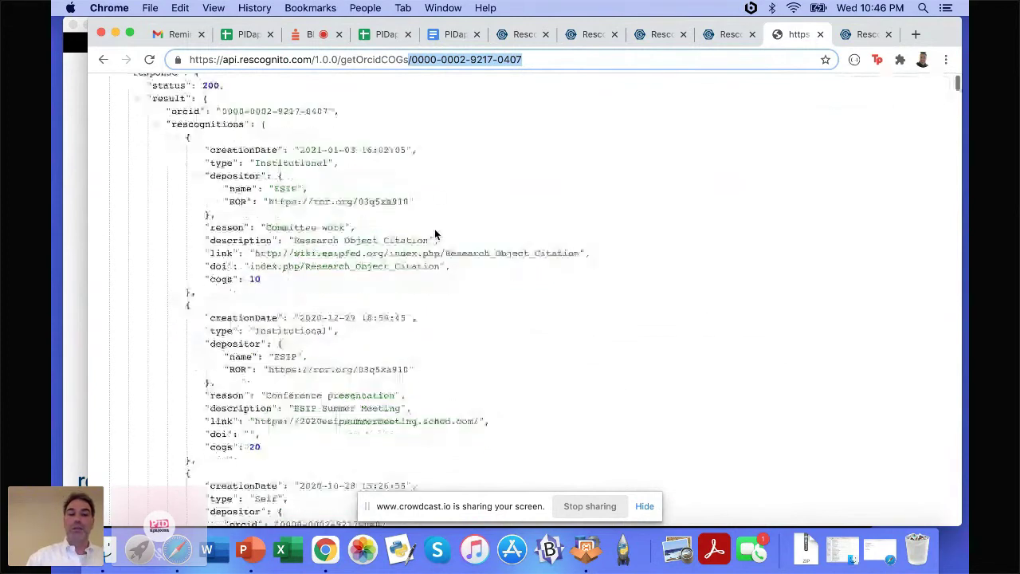
{"action": "scroll", "coordinate": [436, 234], "scroll_direction": "down", "scroll_amount": 1}
{"action": "scroll", "coordinate": [435, 234], "scroll_direction": "up", "scroll_amount": 2}
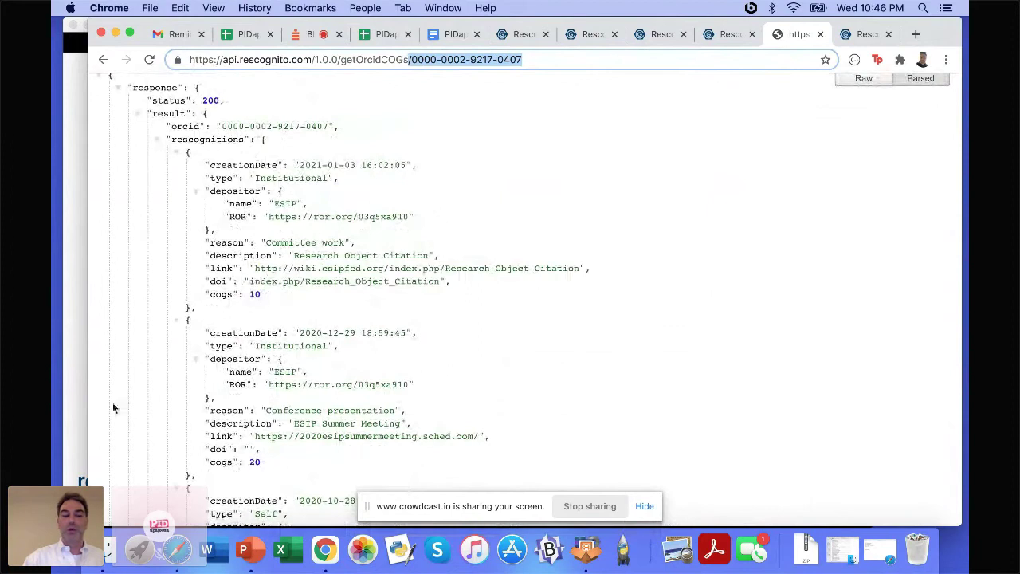
Switch to the API Demonstration page in Safari and submit a recognition of 12 COGs for Peer review to the prefilled ORCID iD.
{"action": "left_click", "coordinate": [181, 558]}
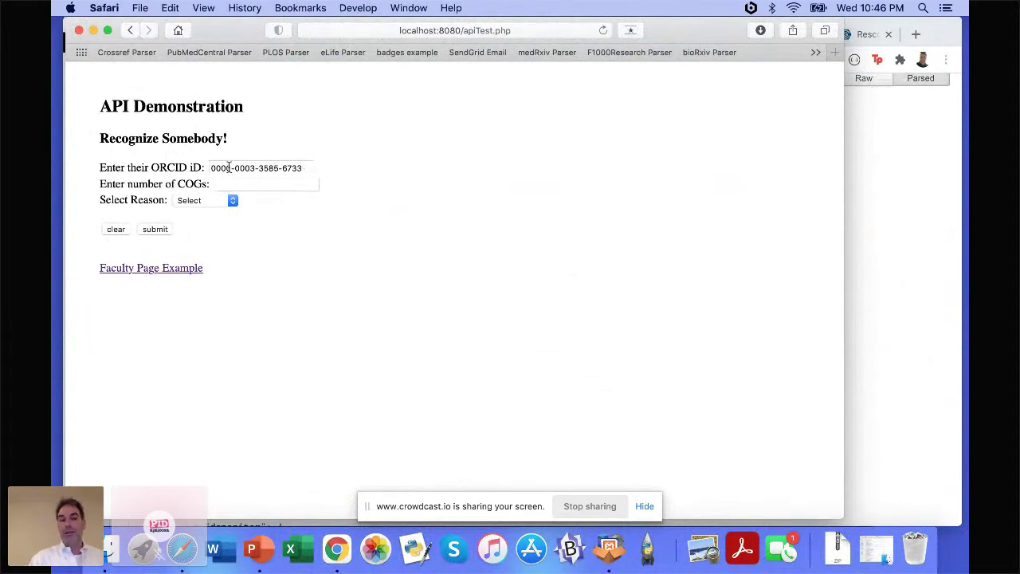
{"action": "left_click", "coordinate": [286, 184]}
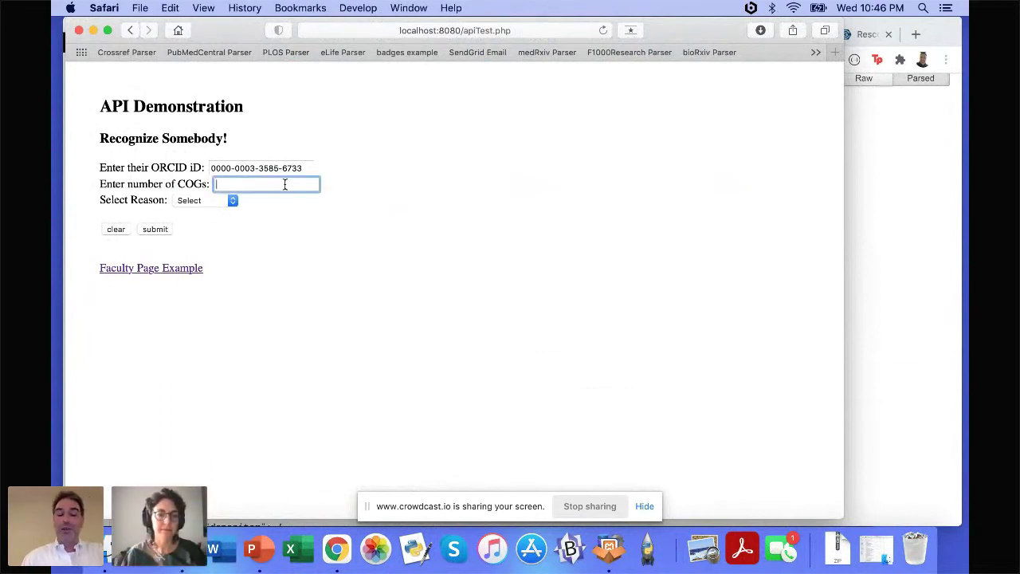
{"action": "type", "text": "12"}
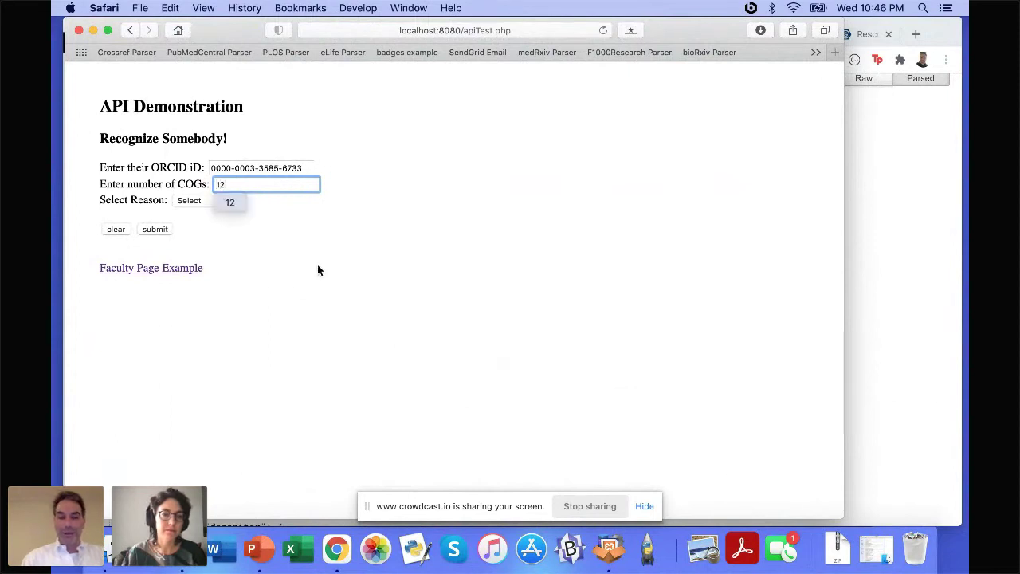
{"action": "key", "text": "Tab"}
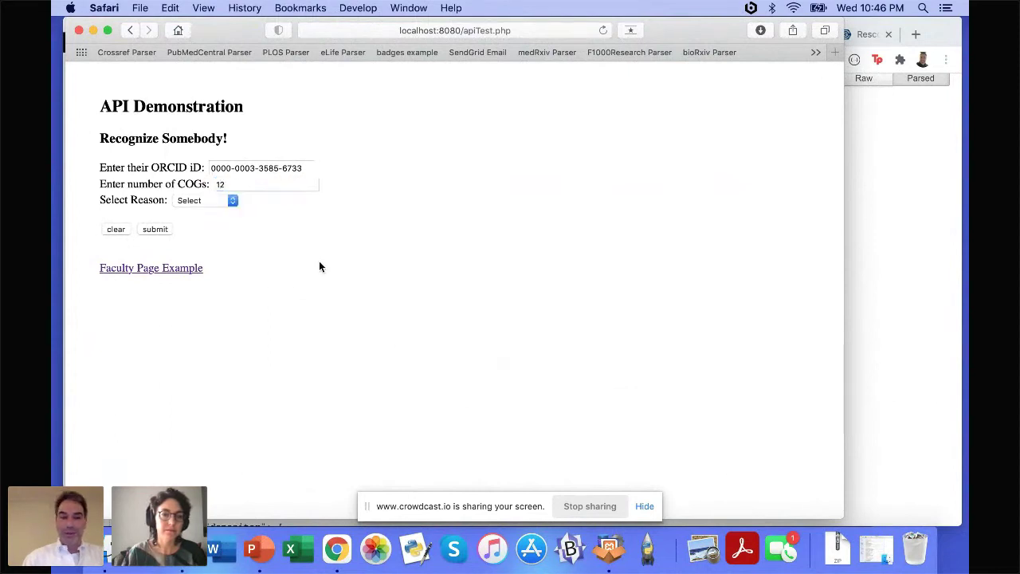
{"action": "left_click", "coordinate": [233, 200]}
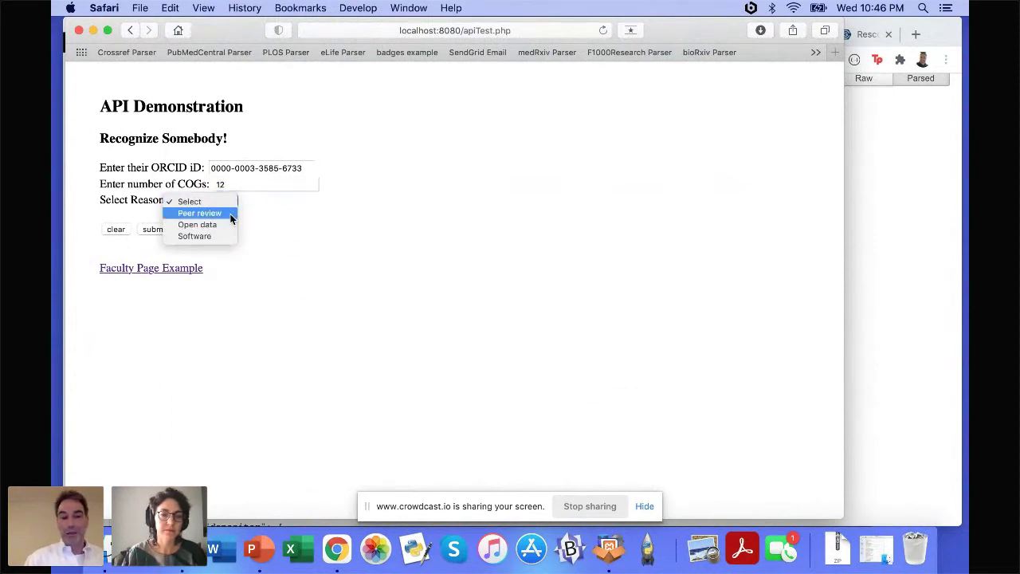
{"action": "left_click", "coordinate": [231, 213]}
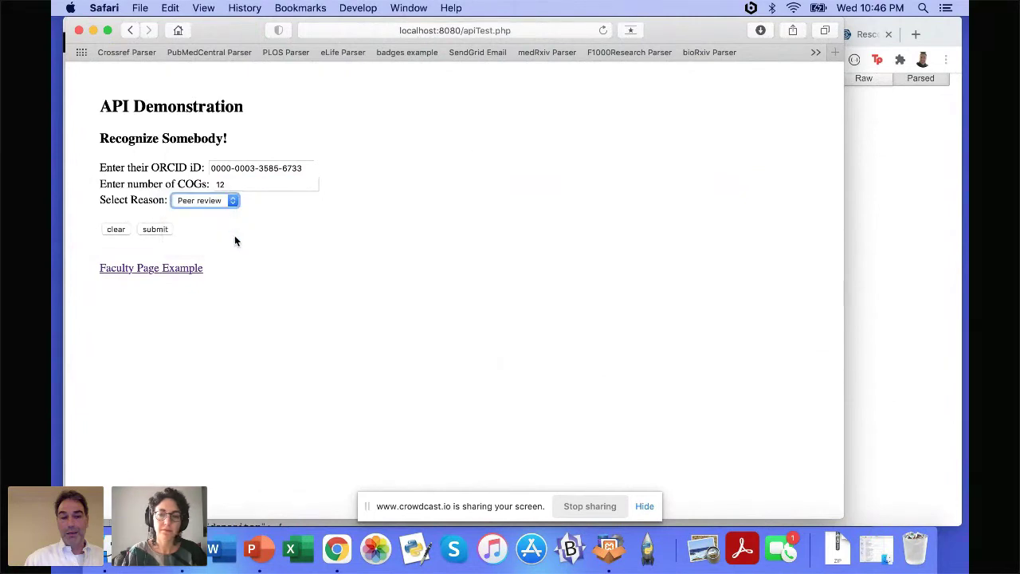
{"action": "left_click", "coordinate": [157, 233]}
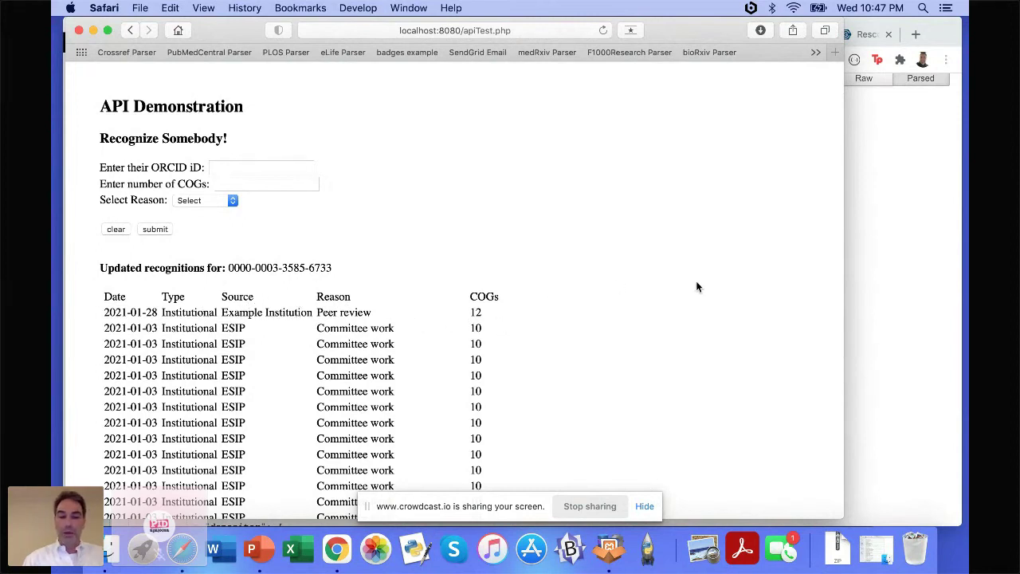
Switch to the PowerPoint slide show and advance to the first bullet of the "What did you just see?" slide.
{"action": "left_click", "coordinate": [268, 546]}
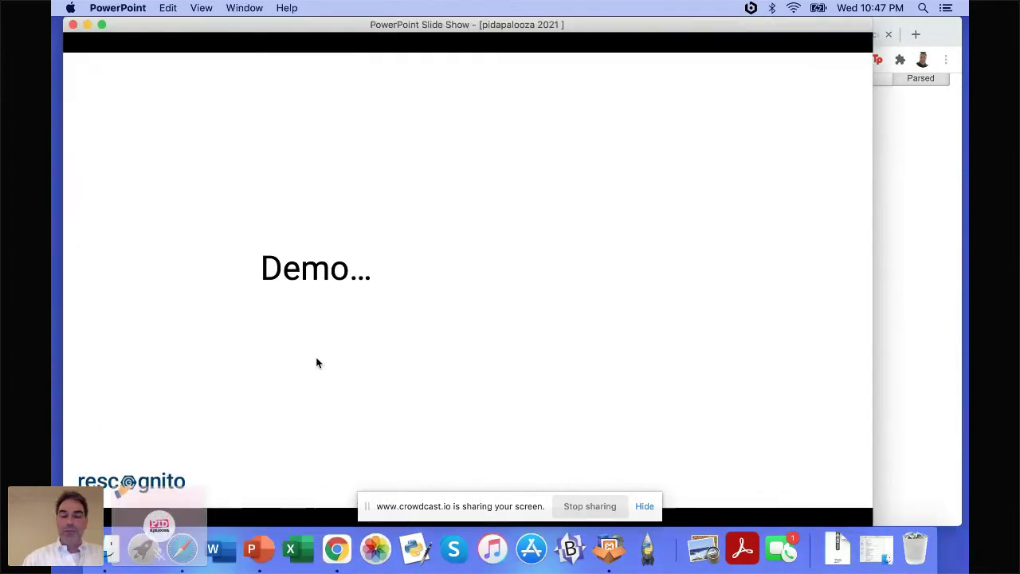
{"action": "key", "text": "Right"}
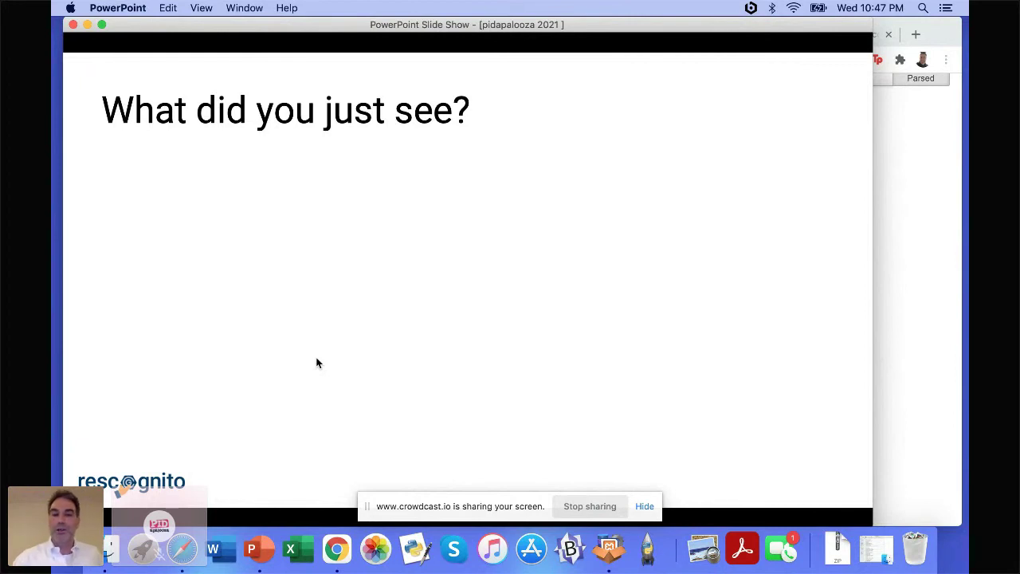
{"action": "key", "text": "Right"}
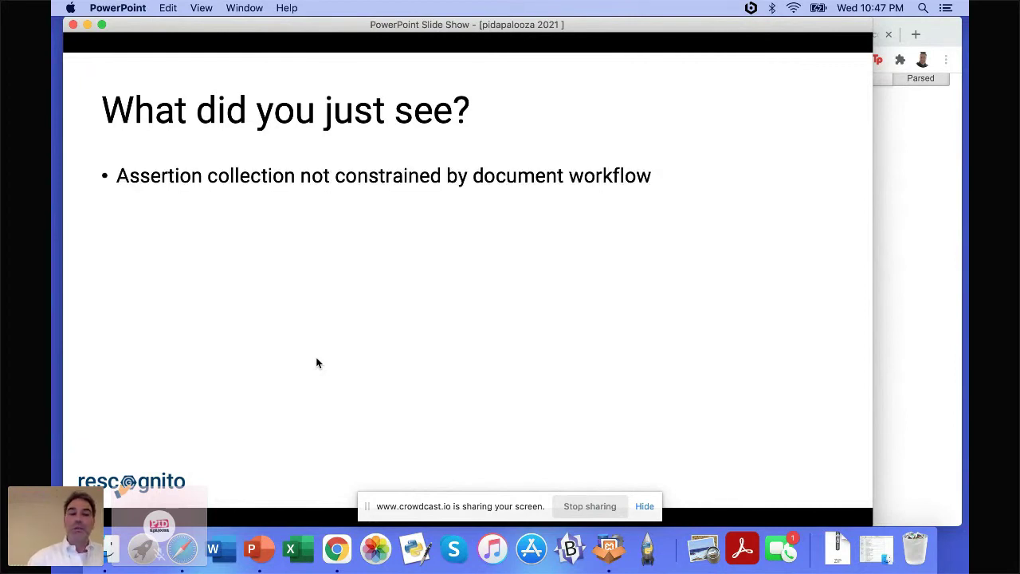